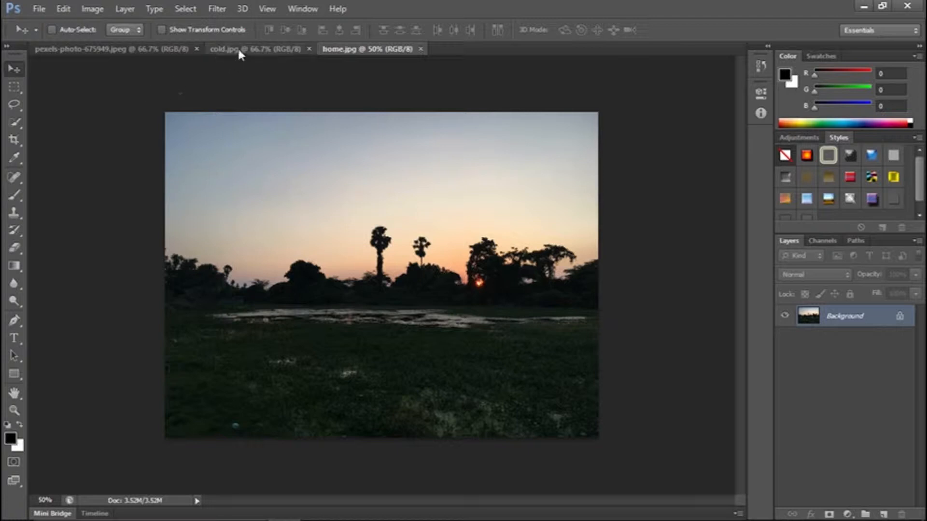
Compare the warm and cold versions of the forest photo with the sunset photo in home.jpg.
click(140, 49)
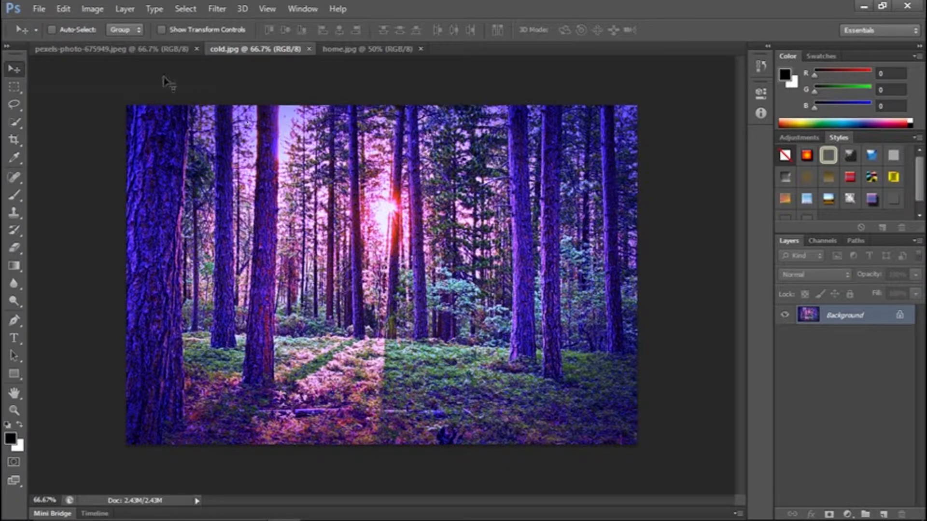
click(144, 52)
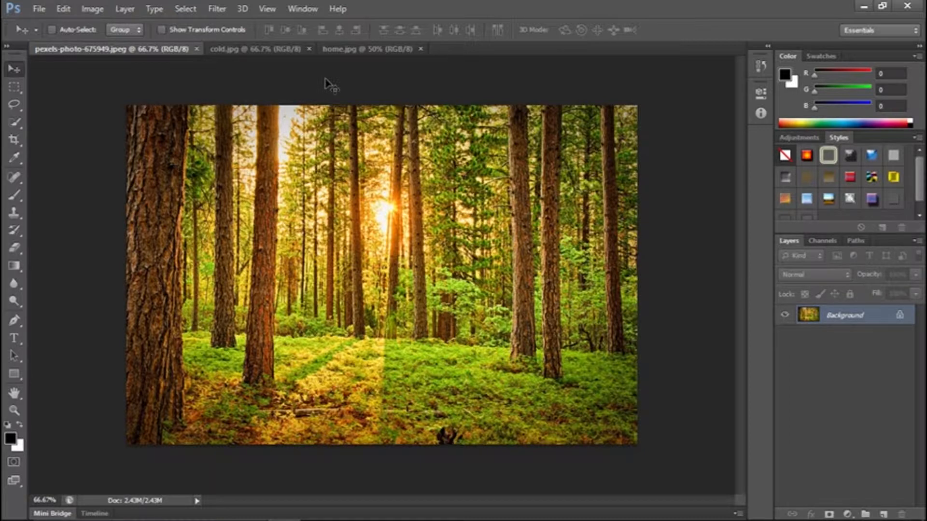
click(348, 48)
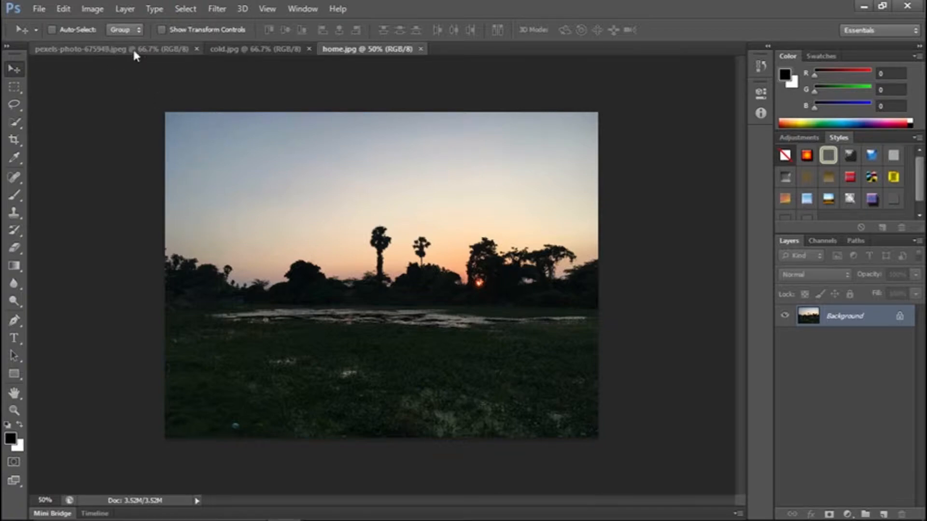
click(215, 49)
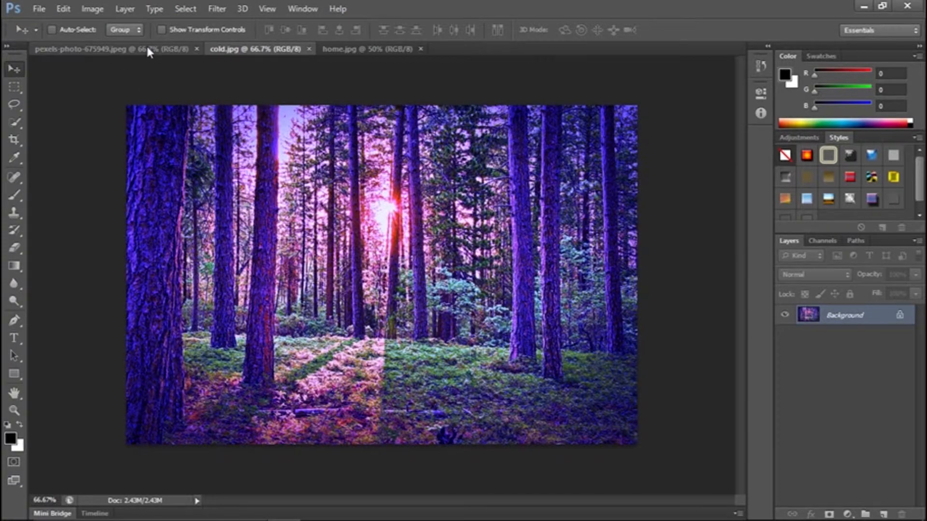
click(147, 49)
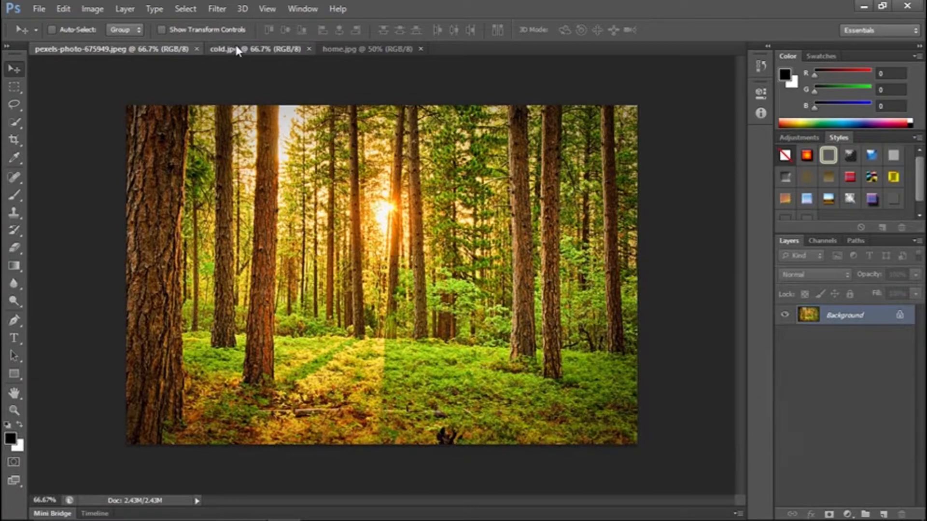
click(237, 49)
click(140, 48)
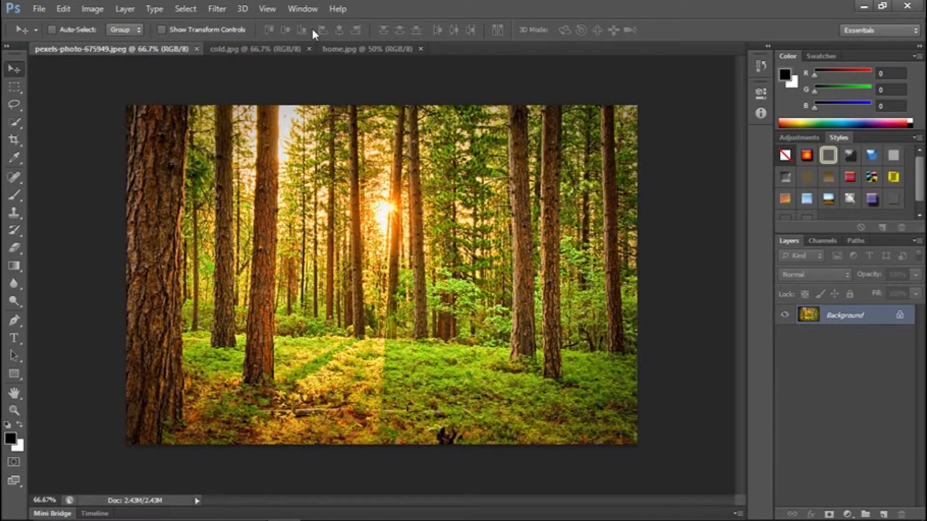
click(364, 49)
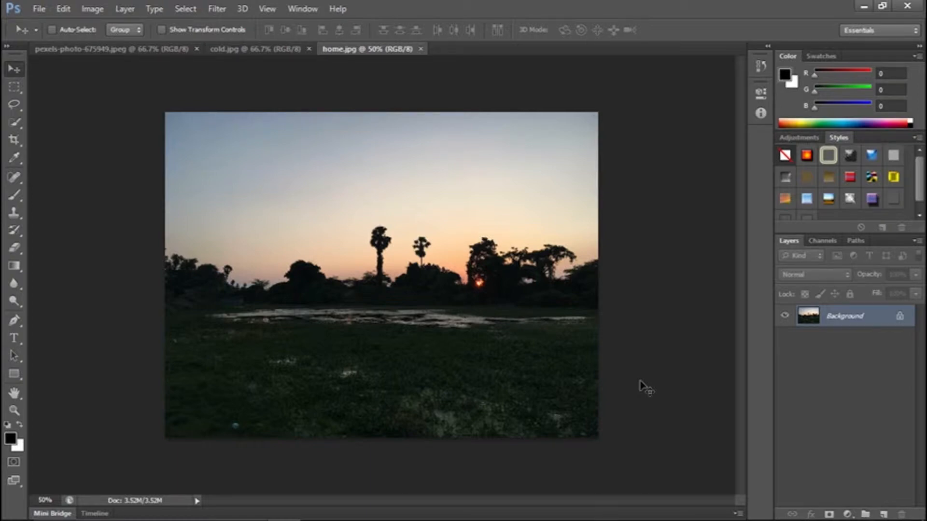
Add a new layer above the background of home.jpg and fill it with 50% Gray at 100% opacity in Normal mode.
click(883, 515)
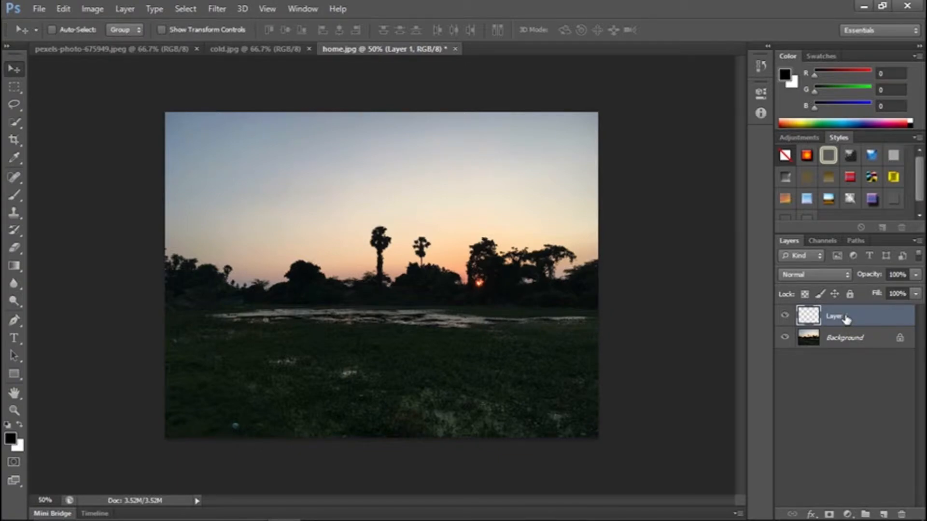
key(shift+F5)
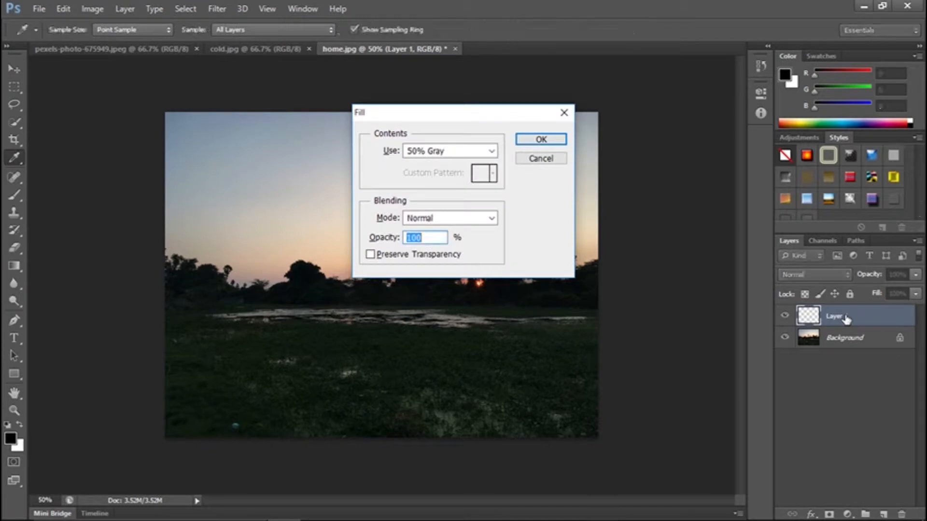
click(465, 153)
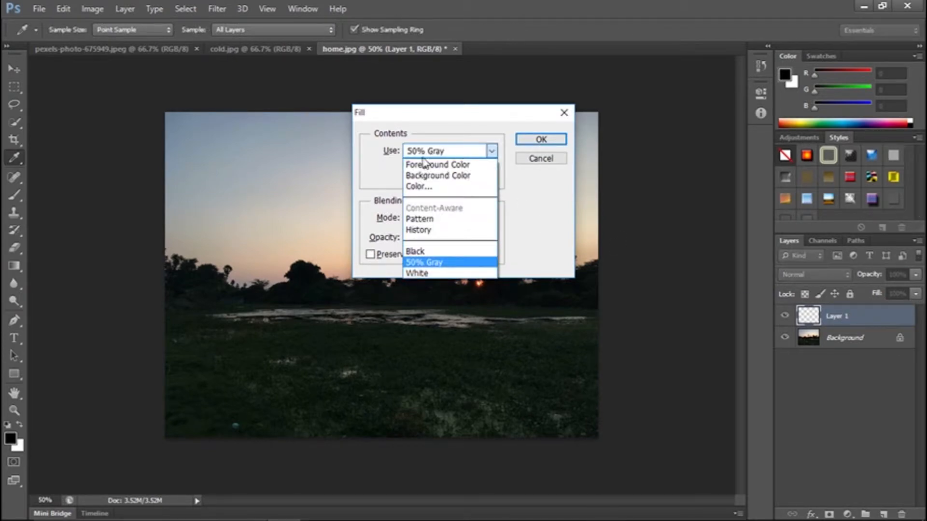
click(433, 263)
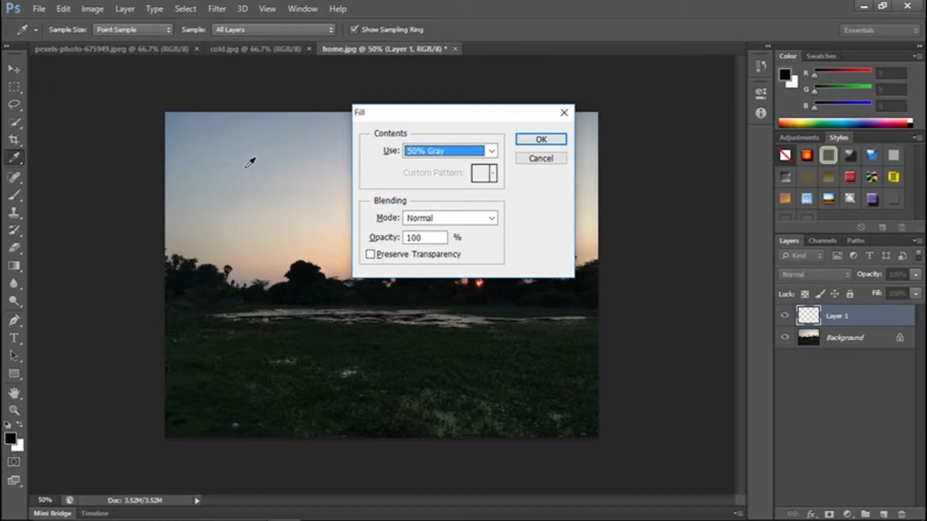
click(538, 140)
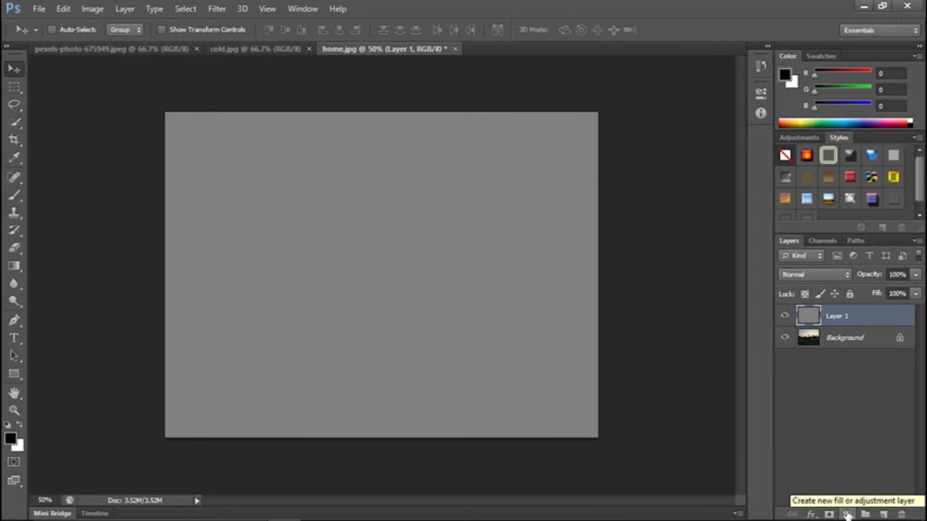
Set the gray layer's blend mode to Difference in its blending options.
right_click(877, 317)
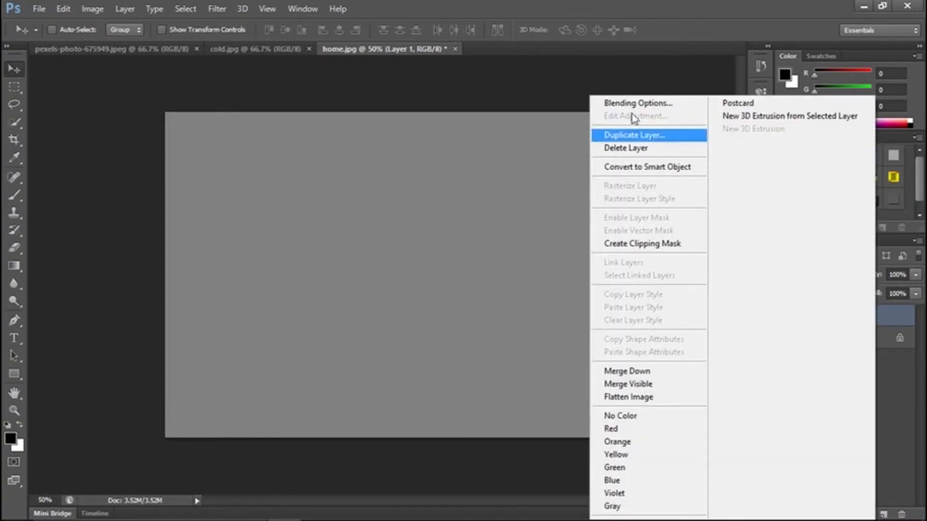
click(642, 103)
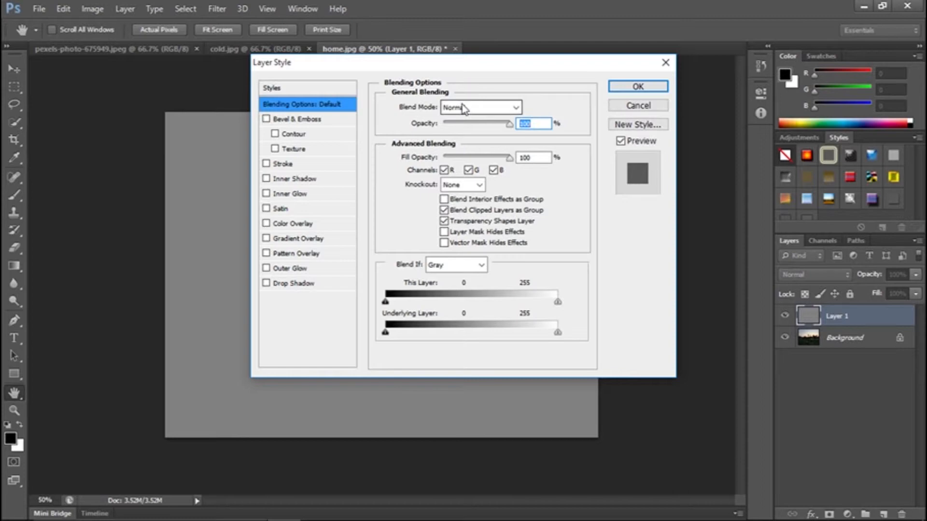
click(478, 108)
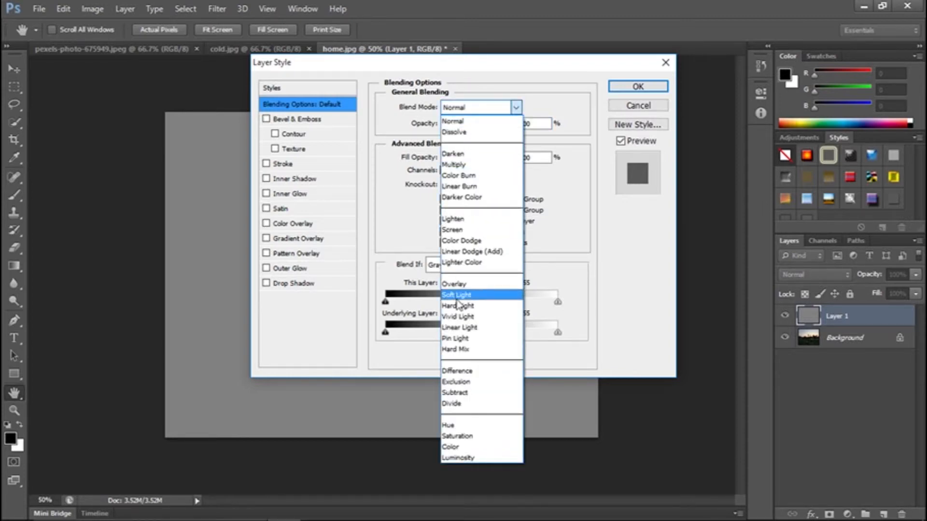
click(456, 373)
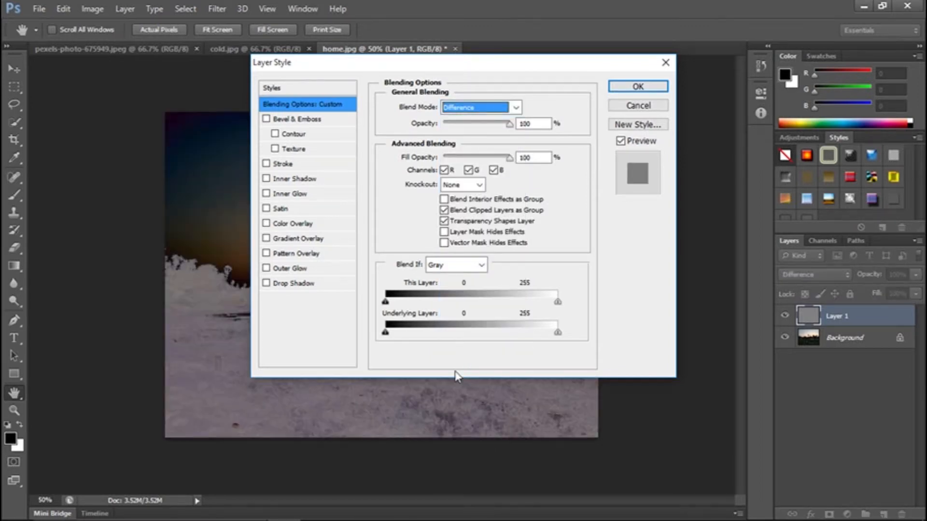
click(628, 86)
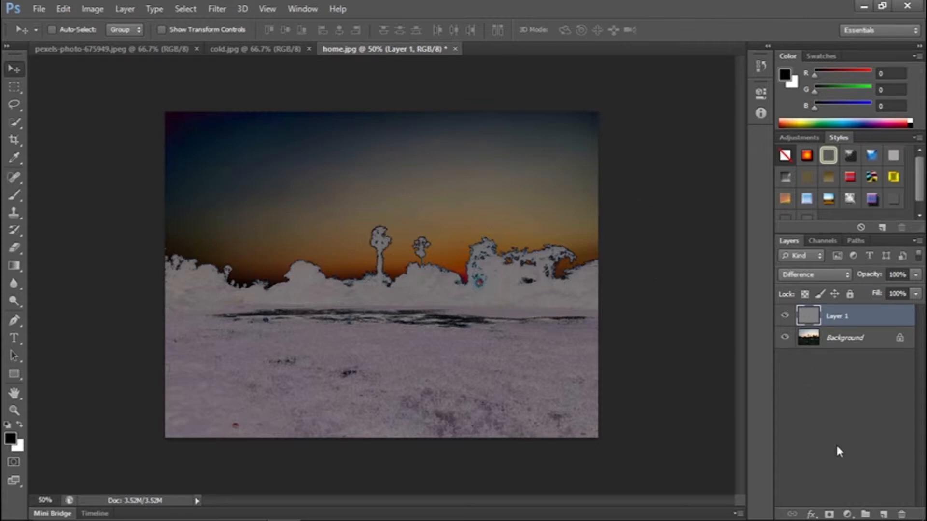
Add a Threshold adjustment layer above the gray layer and set its threshold level to 13.
click(848, 514)
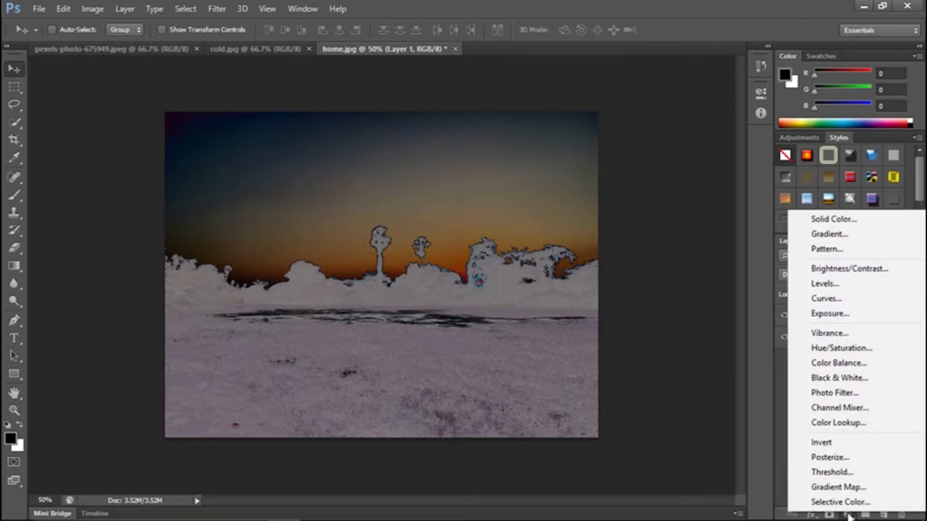
click(831, 472)
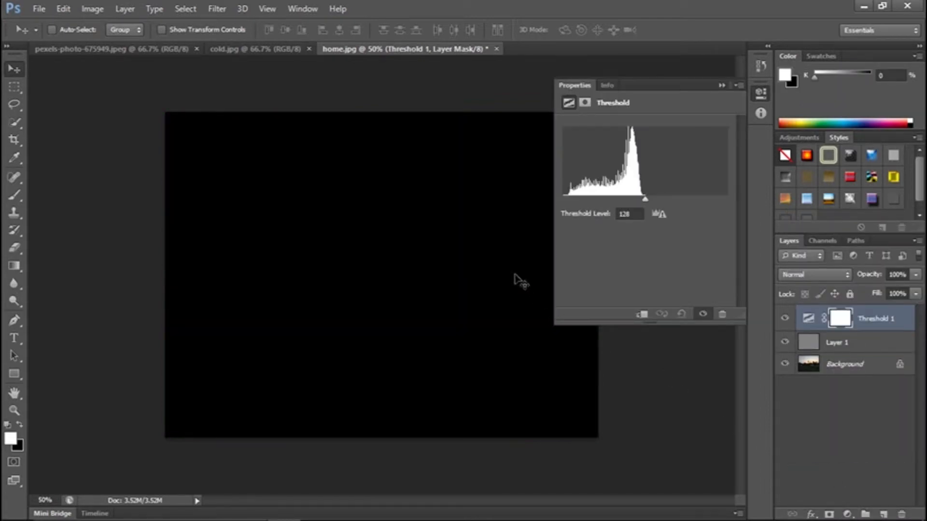
drag(644, 198, 580, 198)
drag(565, 198, 550, 196)
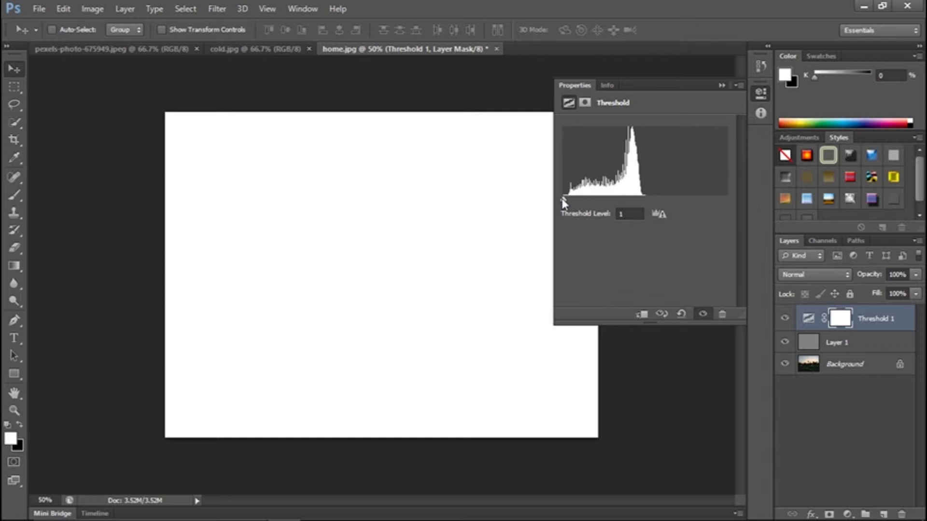
drag(563, 199, 570, 202)
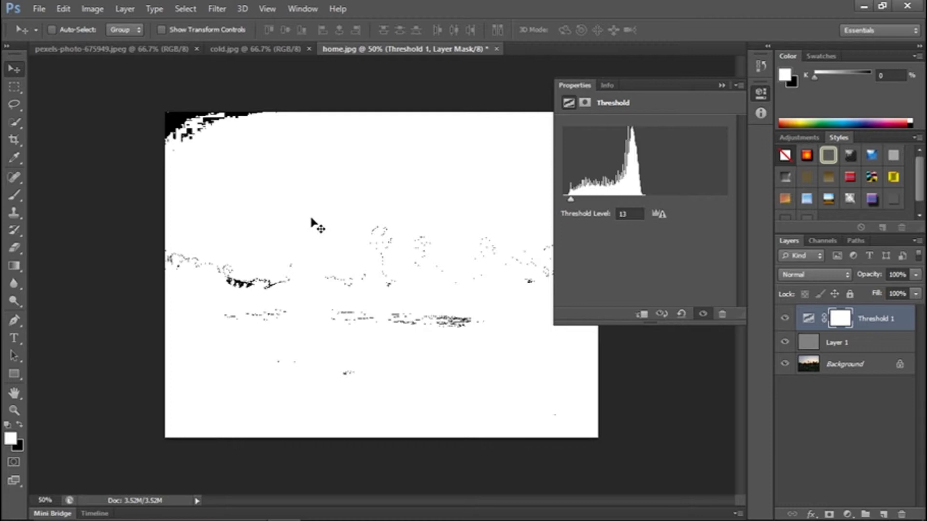
Place a colour sampler point on the black area in the image's upper-left corner, with the Info readings shown.
key(i)
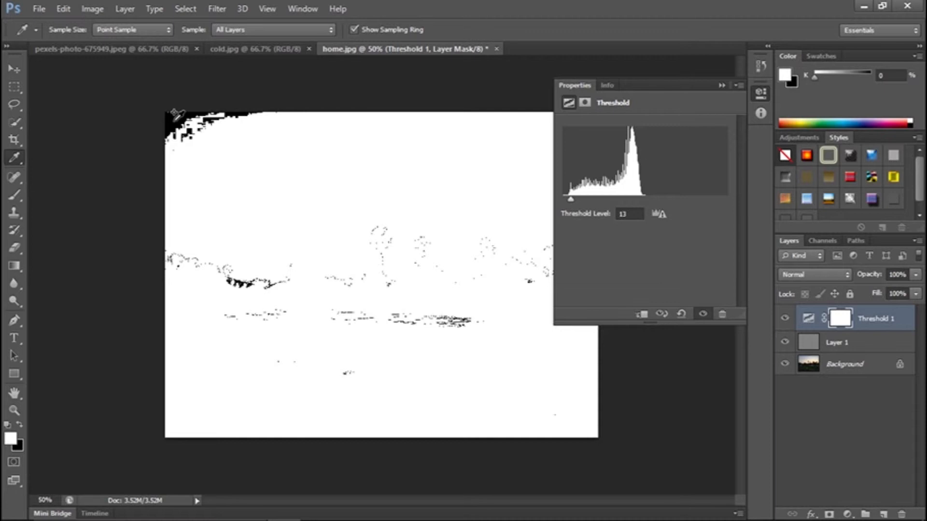
key(F8)
shift+click(176, 115)
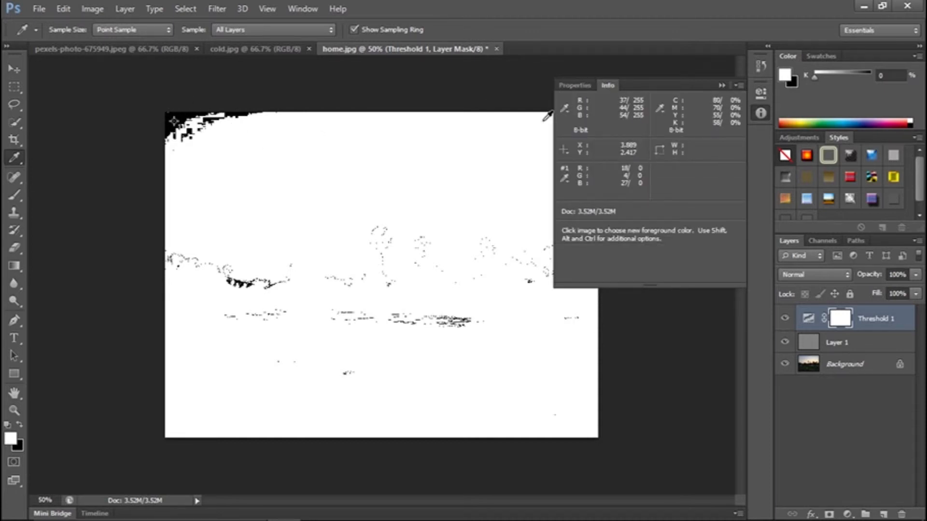
Hide the Threshold and gray layers, and add a Curves adjustment layer directly above the Background.
click(786, 320)
click(786, 342)
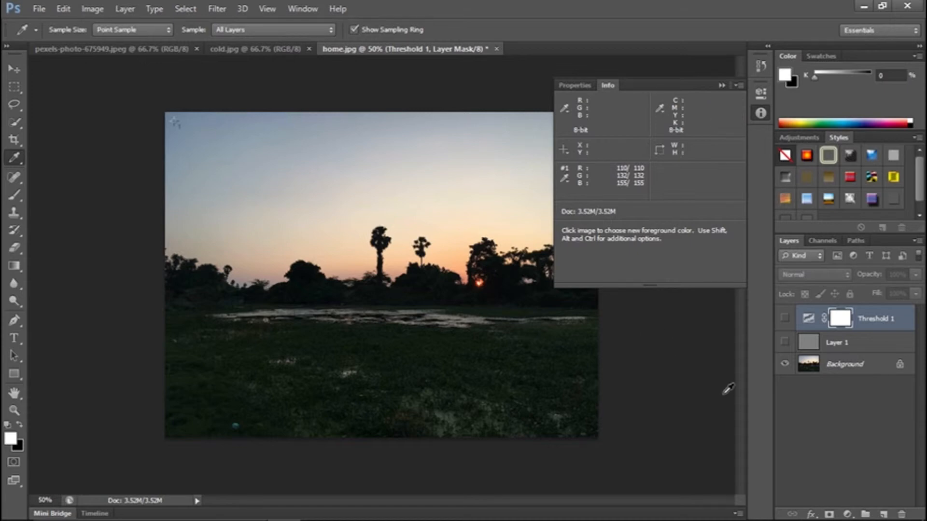
click(839, 370)
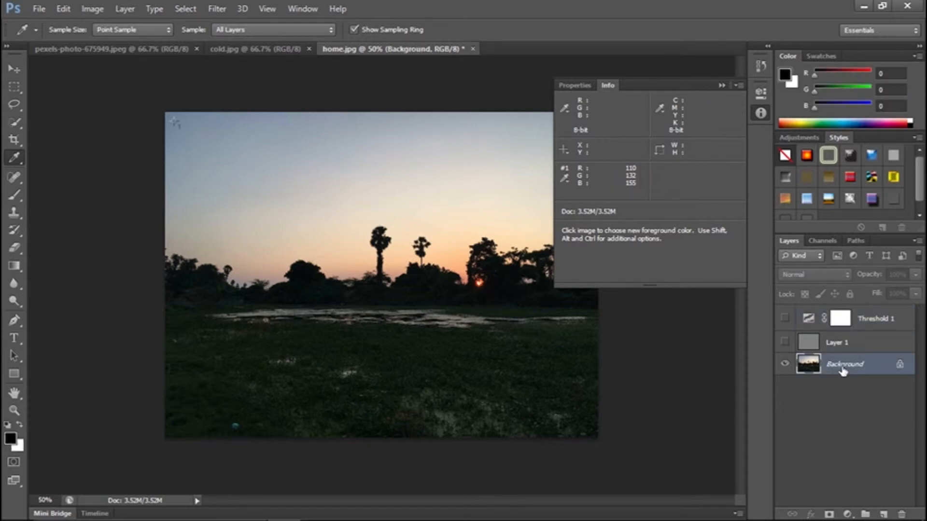
click(847, 514)
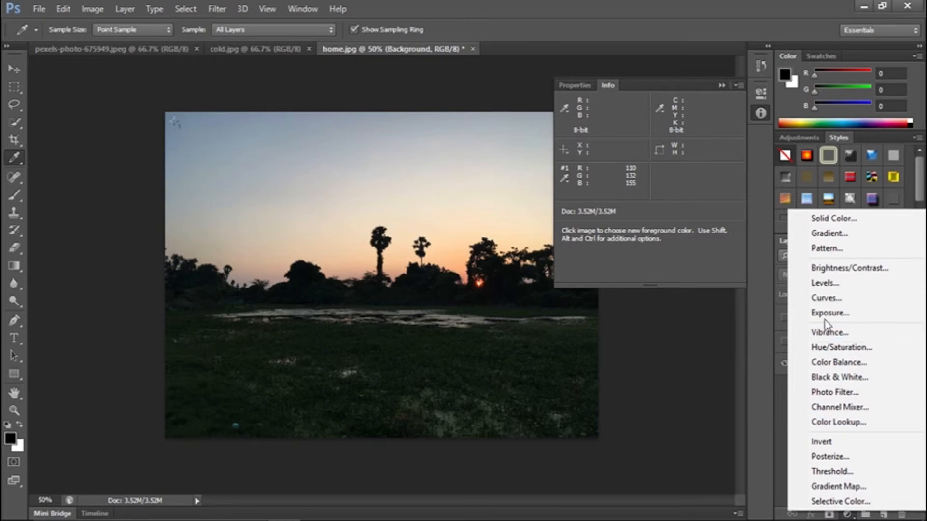
click(826, 299)
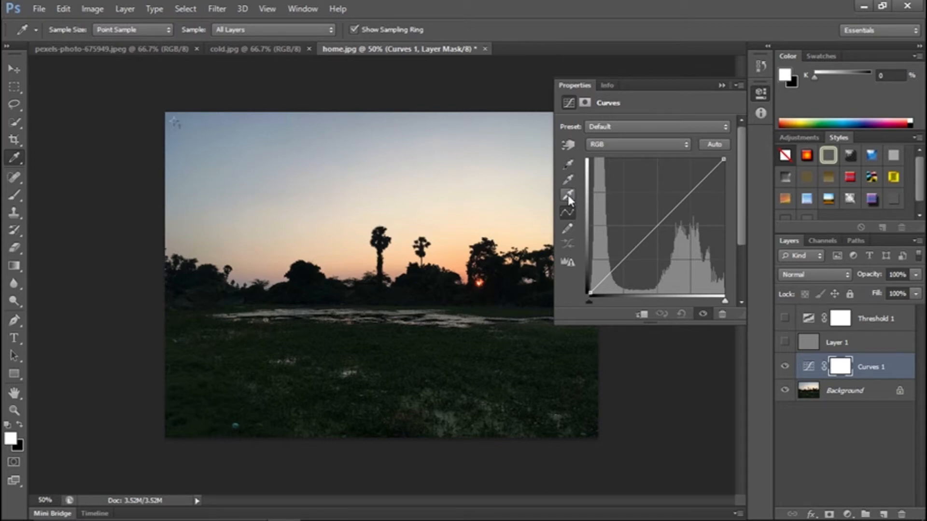
Set the Curves gray point at the sampler mark in the sky's upper-left corner and collapse the adjustment's properties.
click(568, 179)
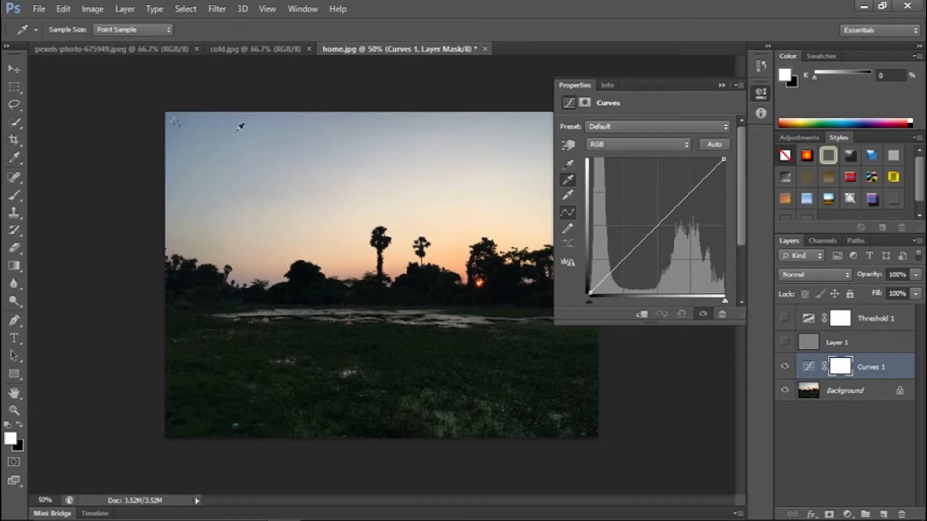
click(177, 116)
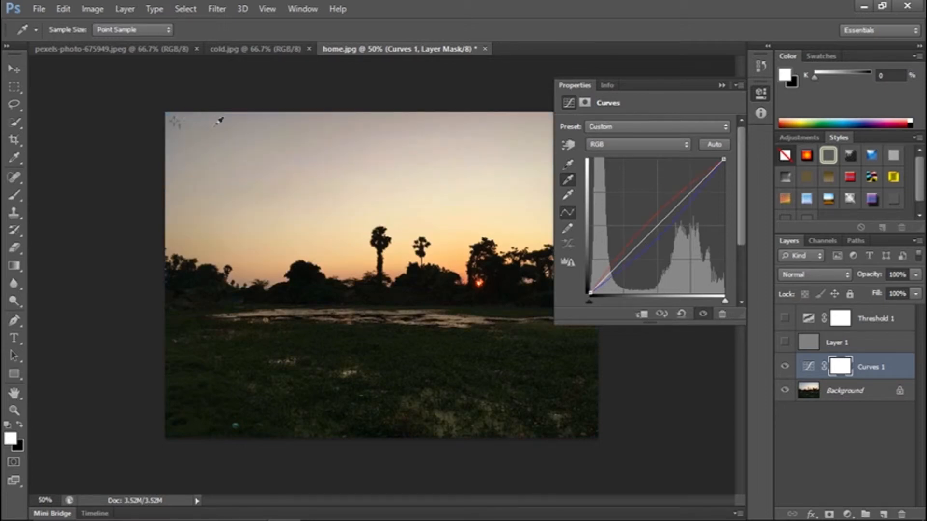
click(722, 85)
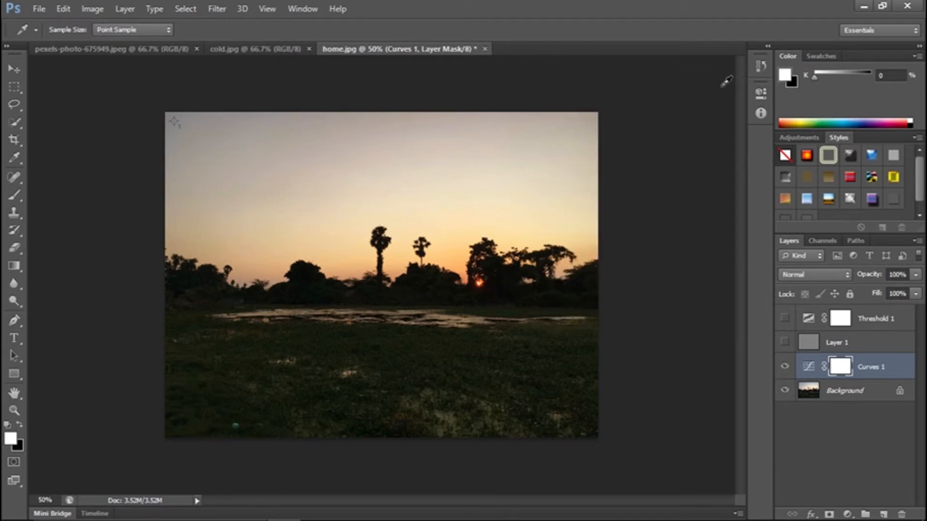
Toggle the Curves layer's visibility to compare the sunset photo before and after the colour correction.
click(784, 368)
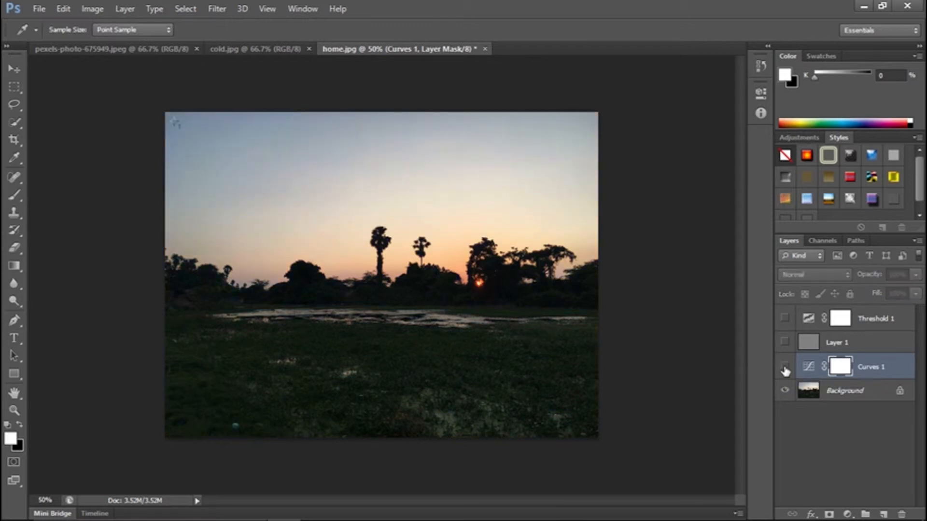
click(785, 367)
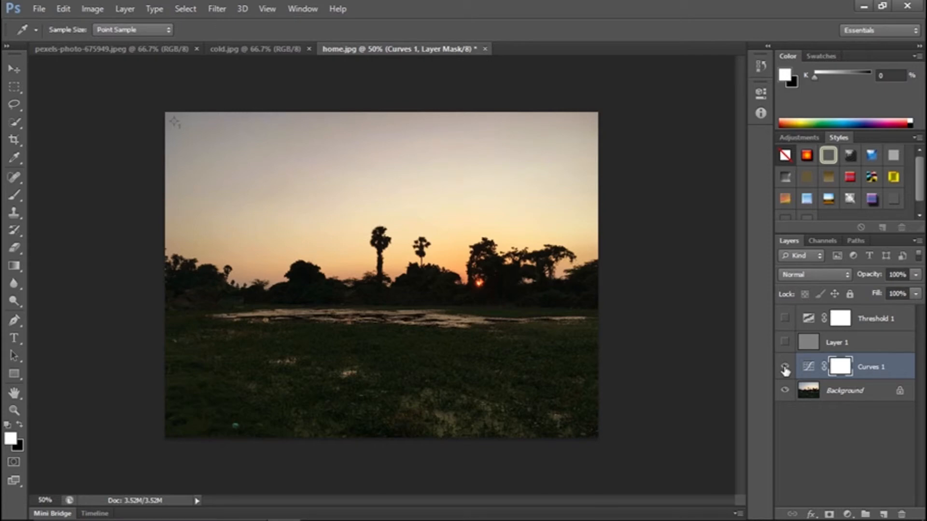
click(785, 369)
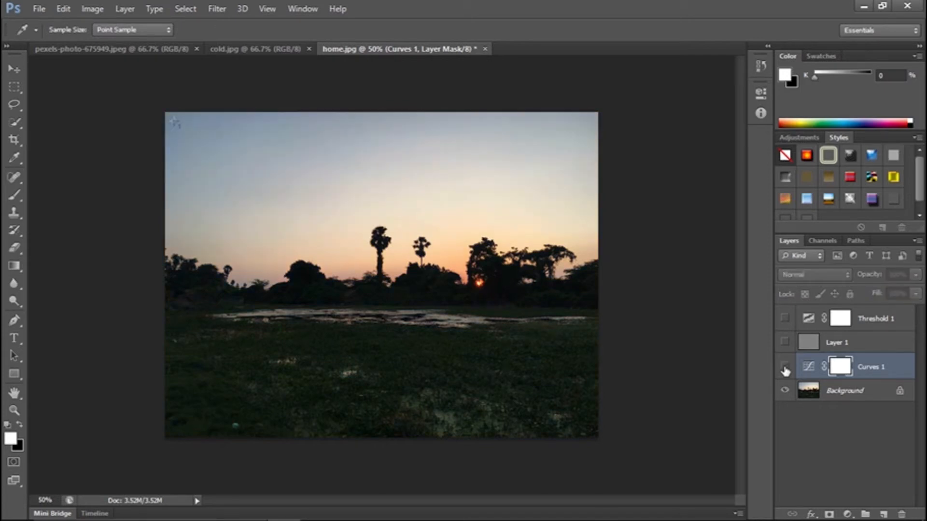
click(785, 368)
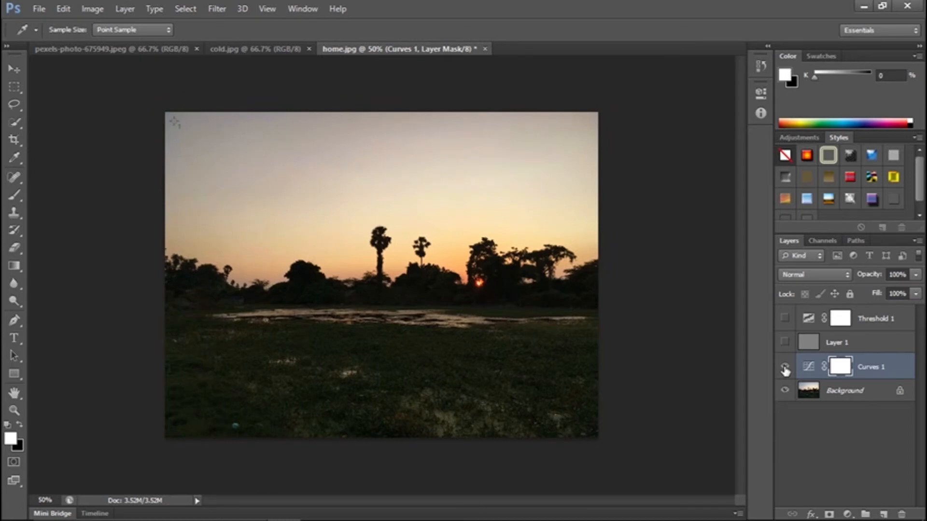
click(785, 368)
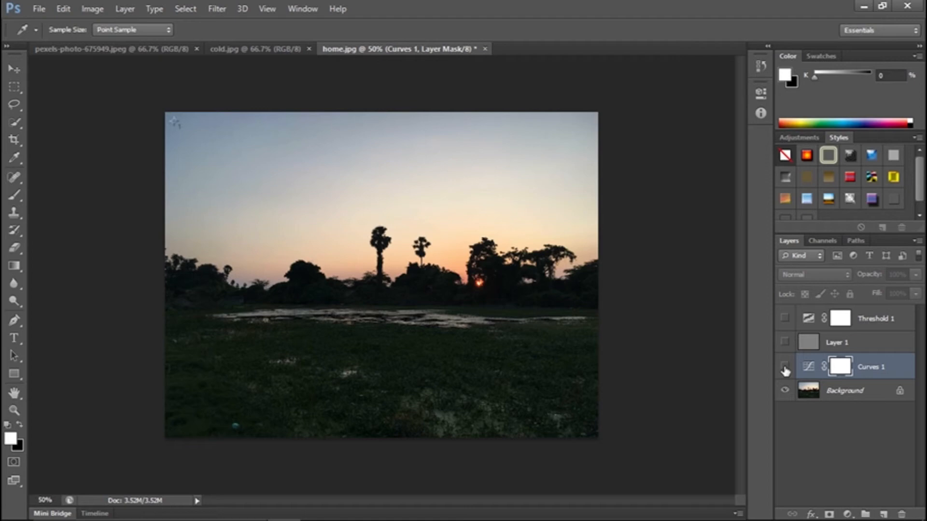
click(785, 368)
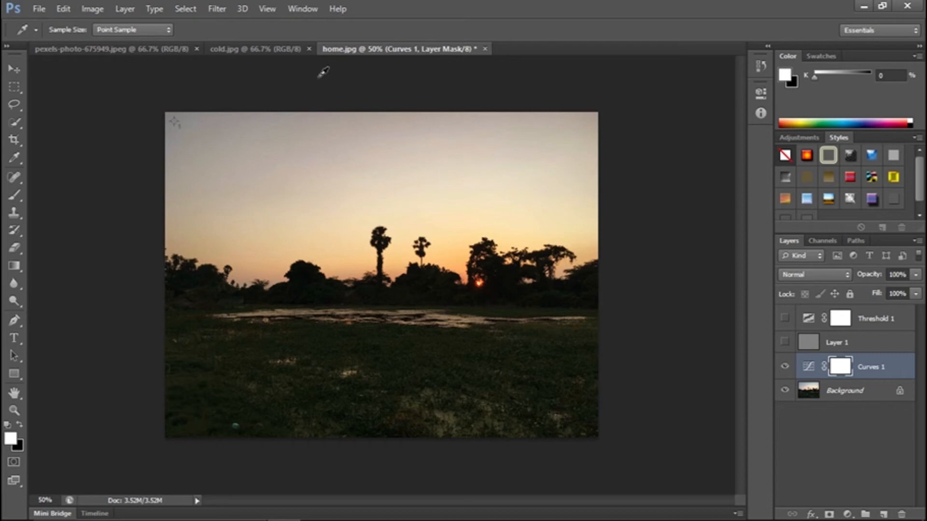
Compare the warm and cold forest photos again and return to the corrected home.jpg.
click(168, 51)
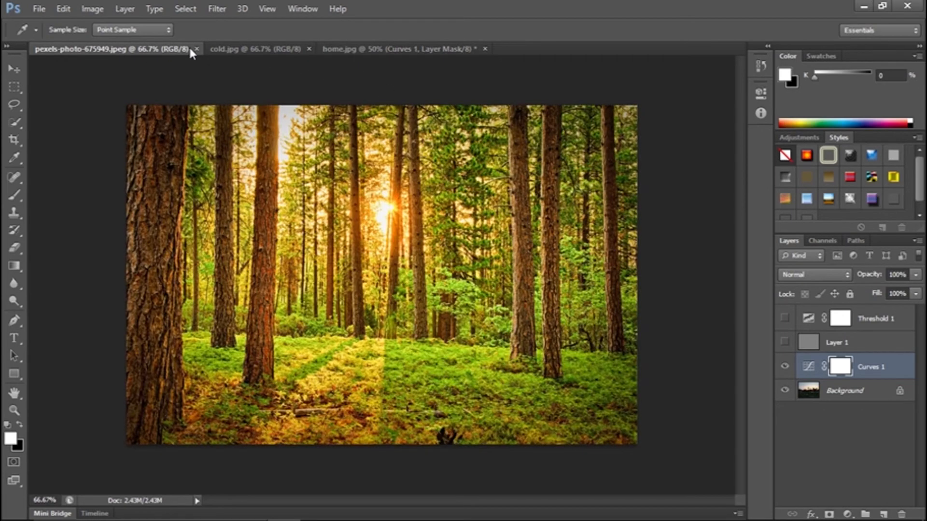
click(239, 51)
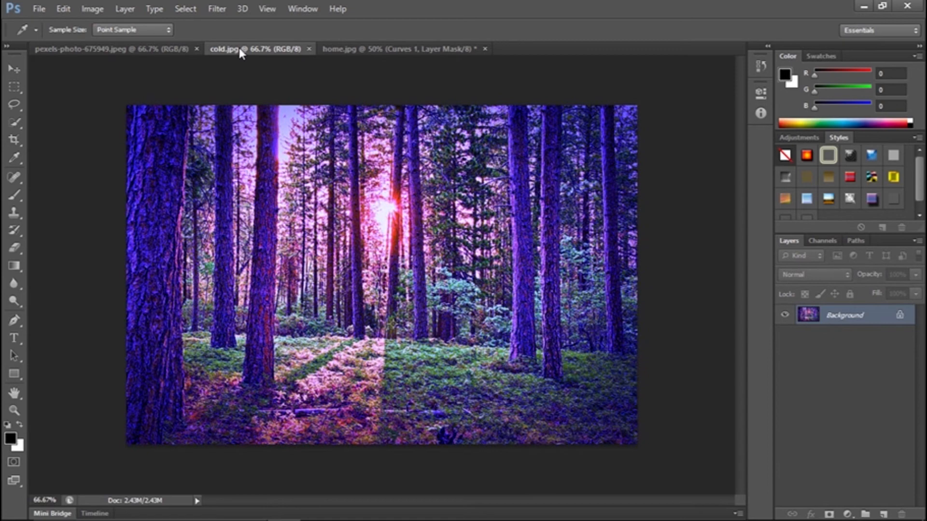
click(168, 50)
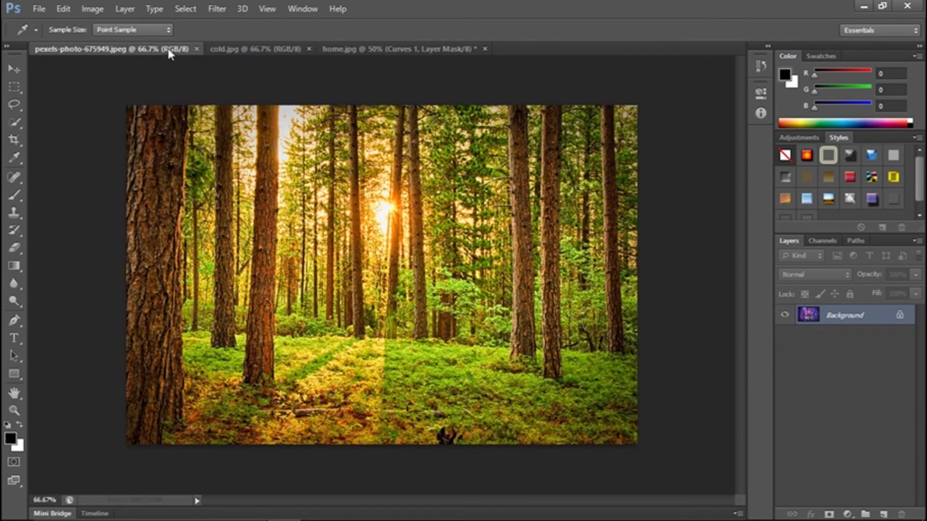
click(251, 50)
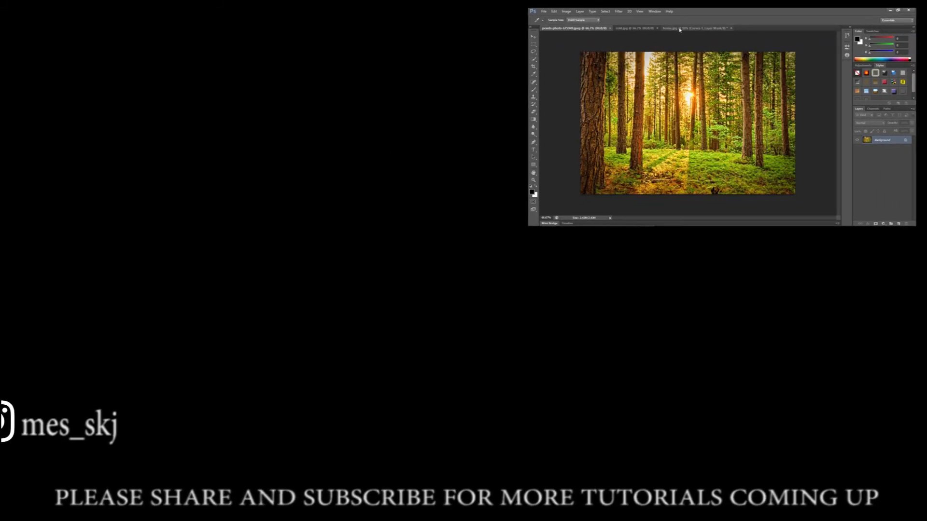
click(682, 28)
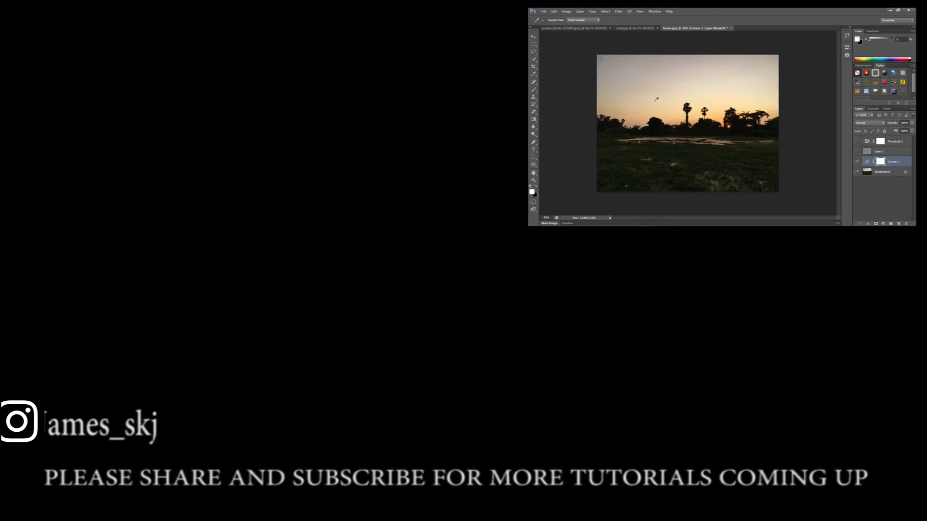